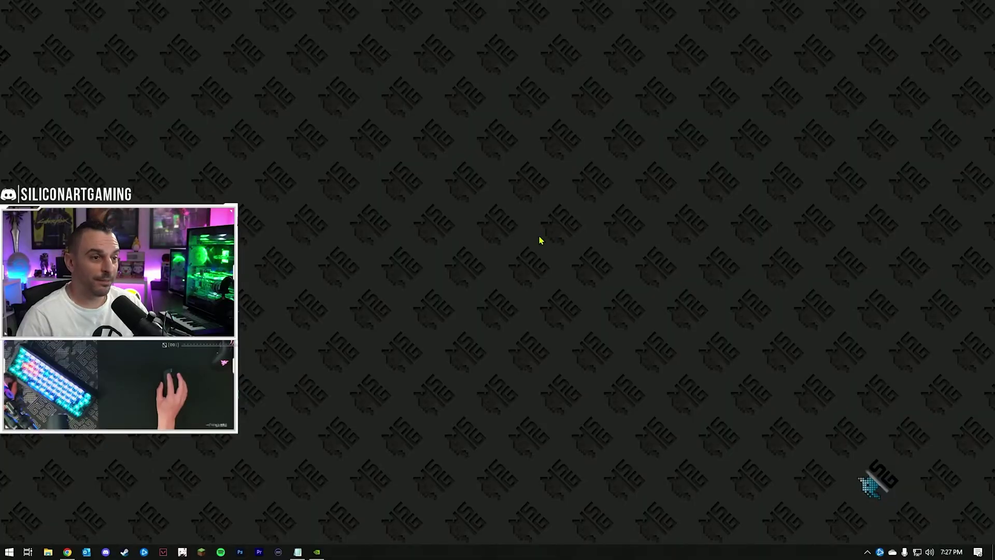
Bring the Chrome window with Google results for 'geforce experience' to the front
click(67, 552)
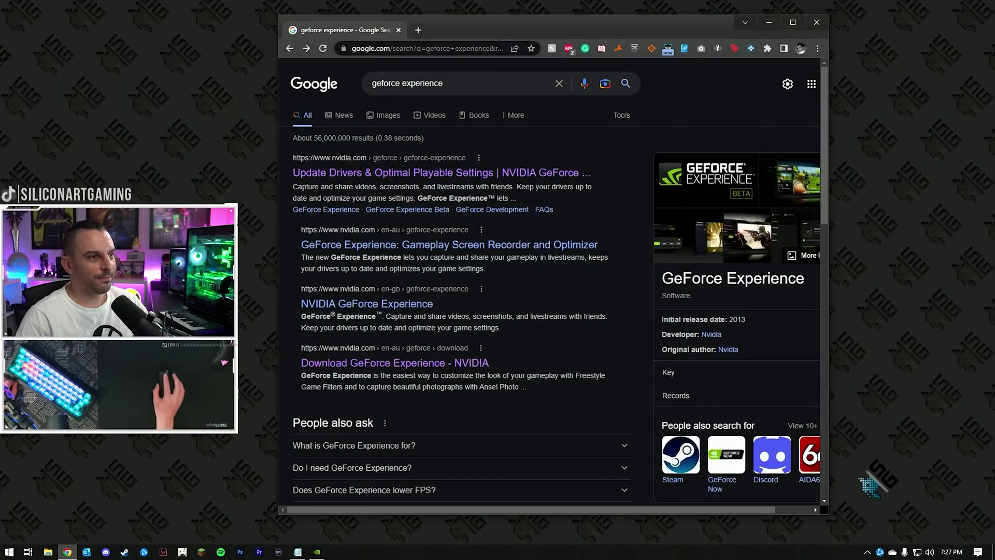
Open NVIDIA's GeForce Experience page, start the installer download, and show the desktop
click(544, 173)
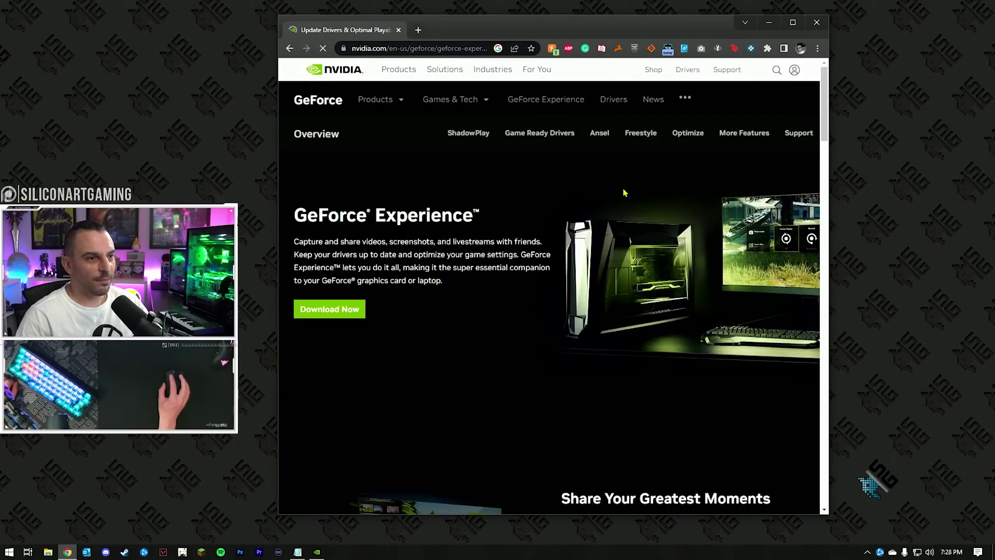
click(337, 320)
key(super+d)
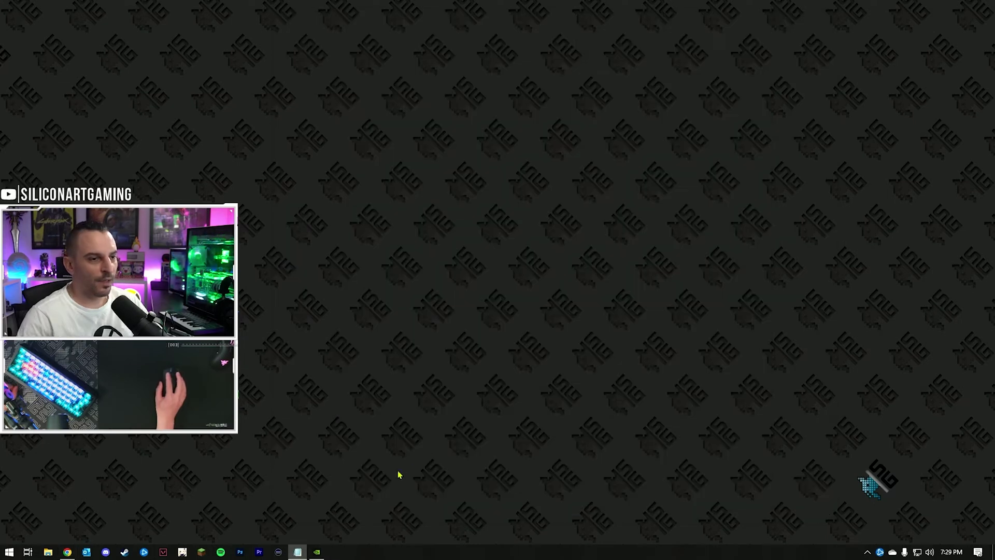
click(316, 552)
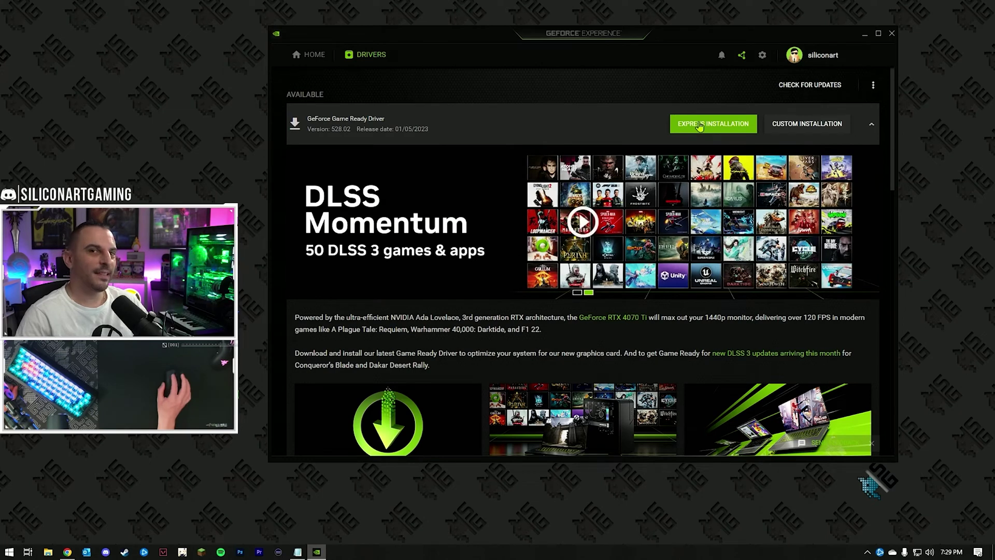
click(891, 32)
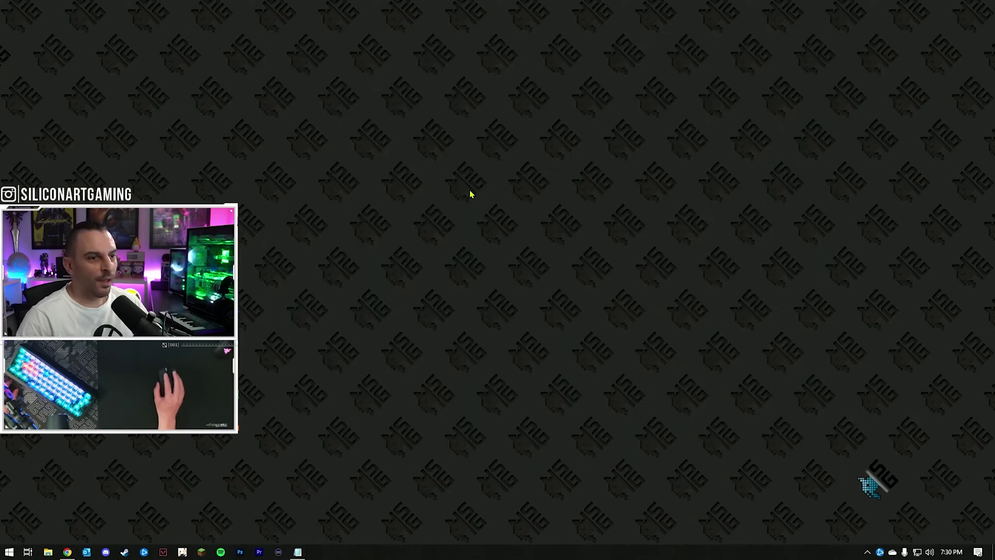
Launch NVIDIA Control Panel from the desktop's right-click menu
right_click(652, 196)
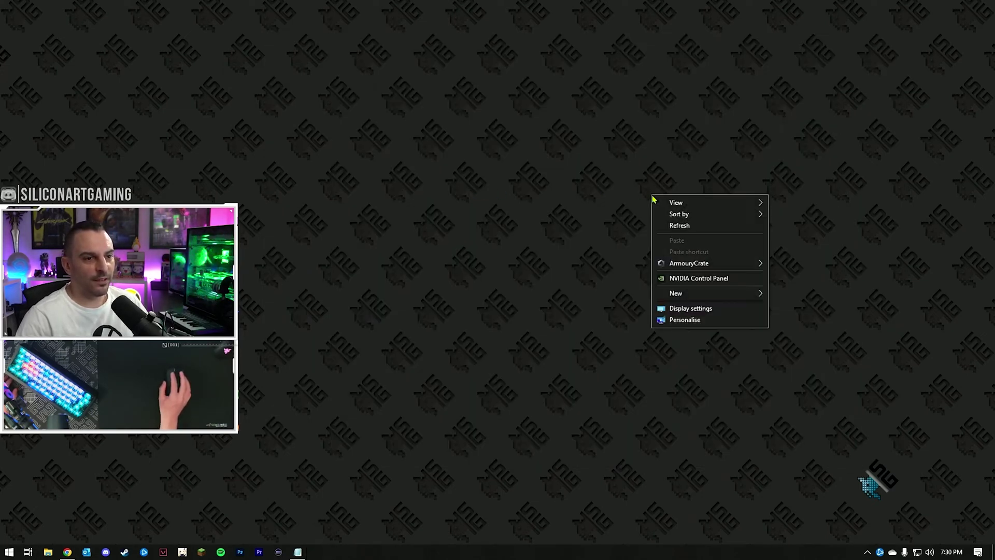
click(705, 282)
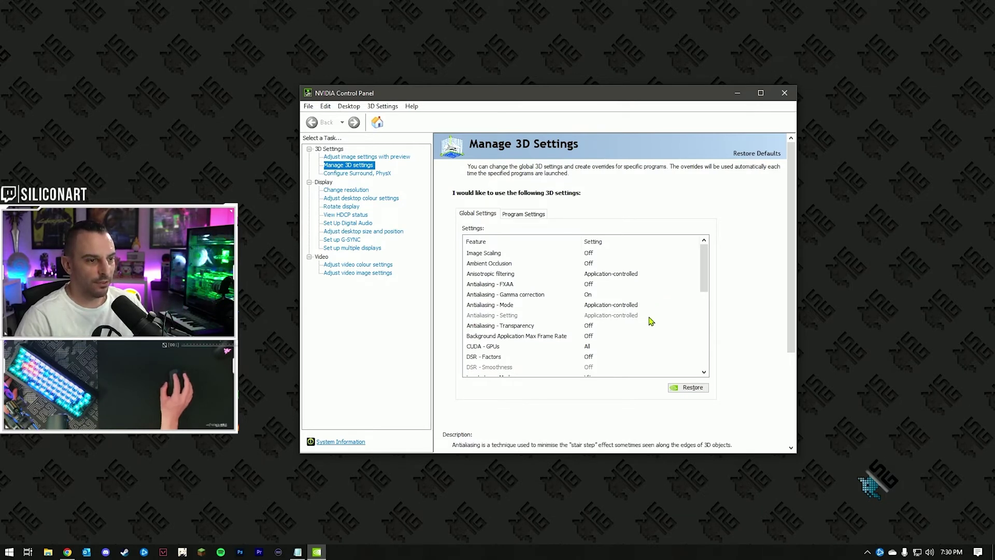
drag(706, 262, 707, 290)
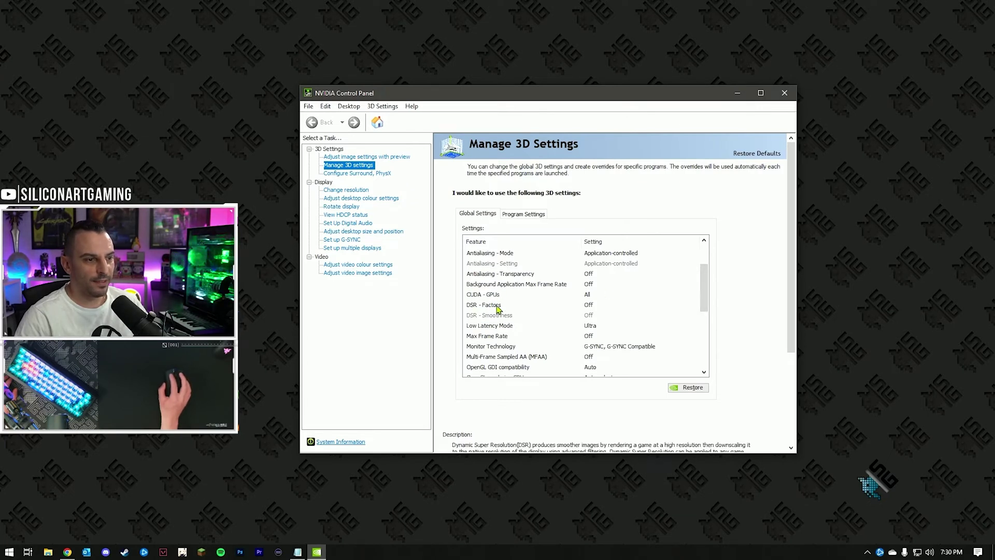
click(589, 305)
click(593, 307)
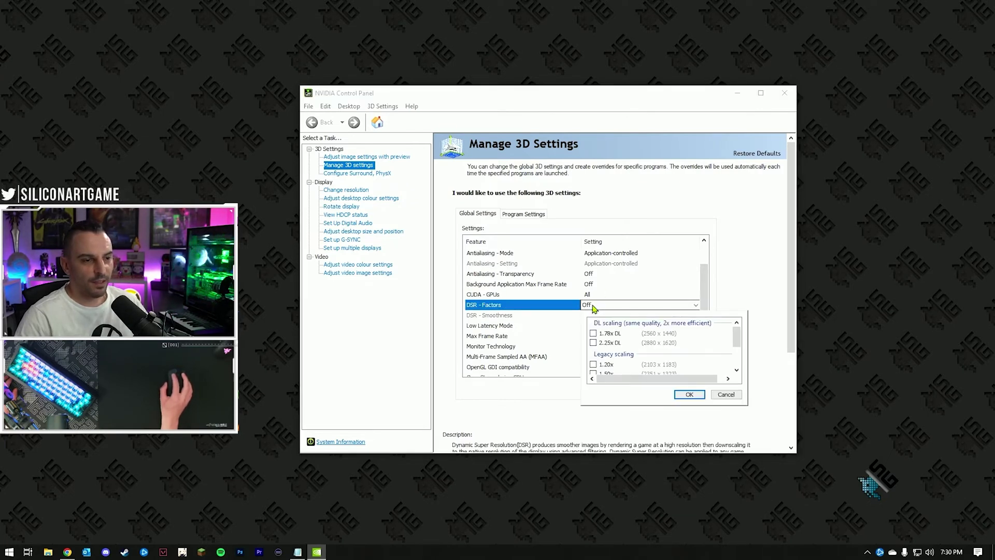
mouse_move(737, 338)
mouse_down()
mouse_move(740, 351)
mouse_move(739, 331)
mouse_up()
scroll(673, 309, down, 1)
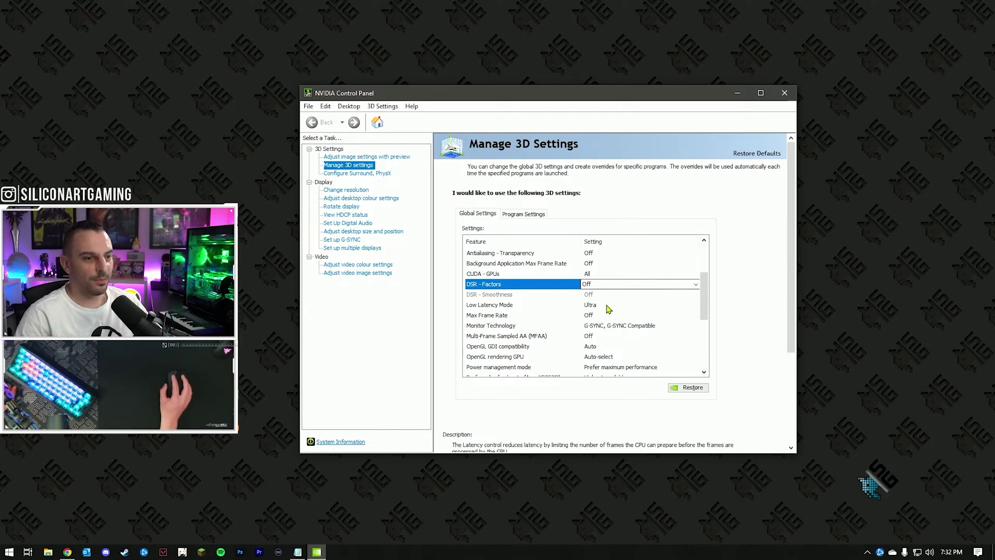
Set Low Latency Mode to Ultra in the global 3D settings
click(595, 309)
click(598, 309)
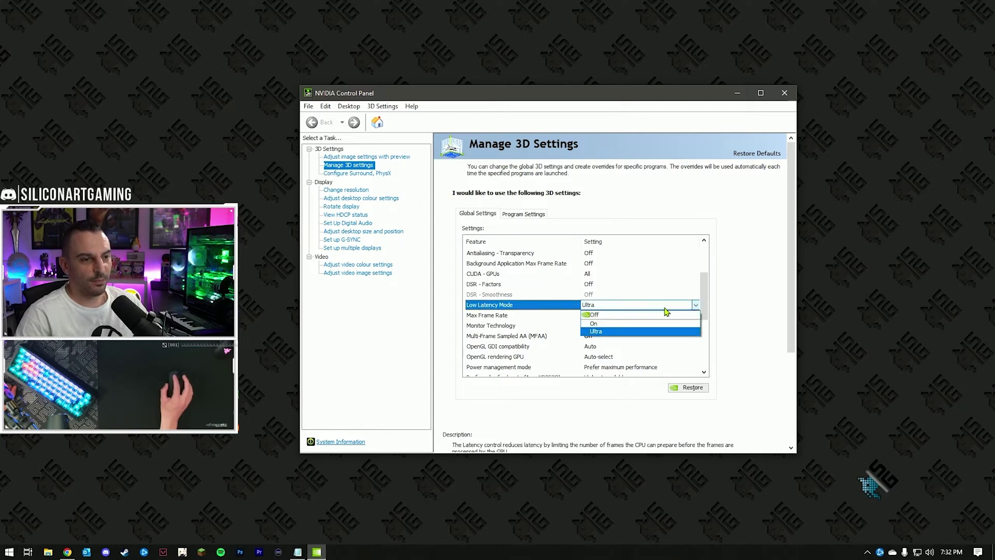
click(629, 330)
scroll(695, 290, up, 1)
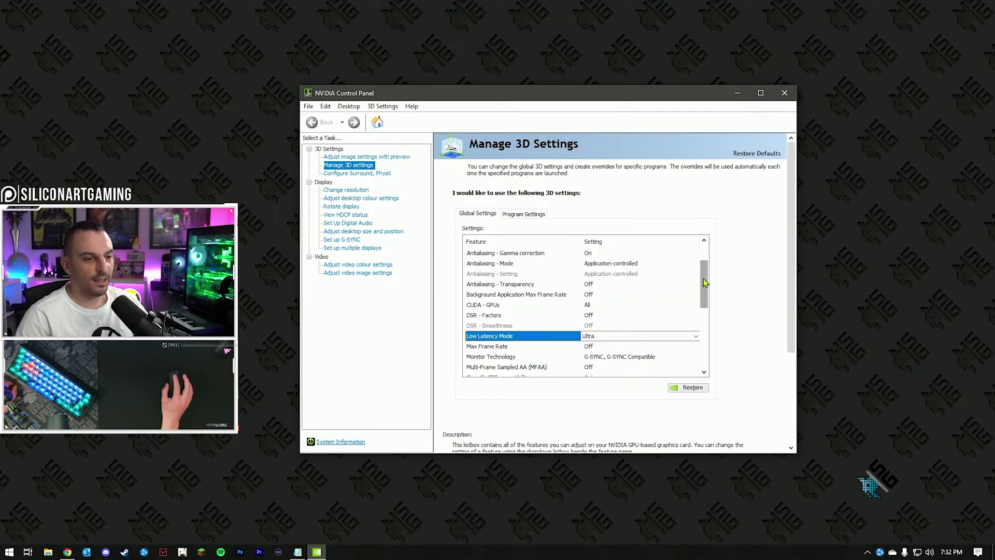
scroll(703, 283, down, 3)
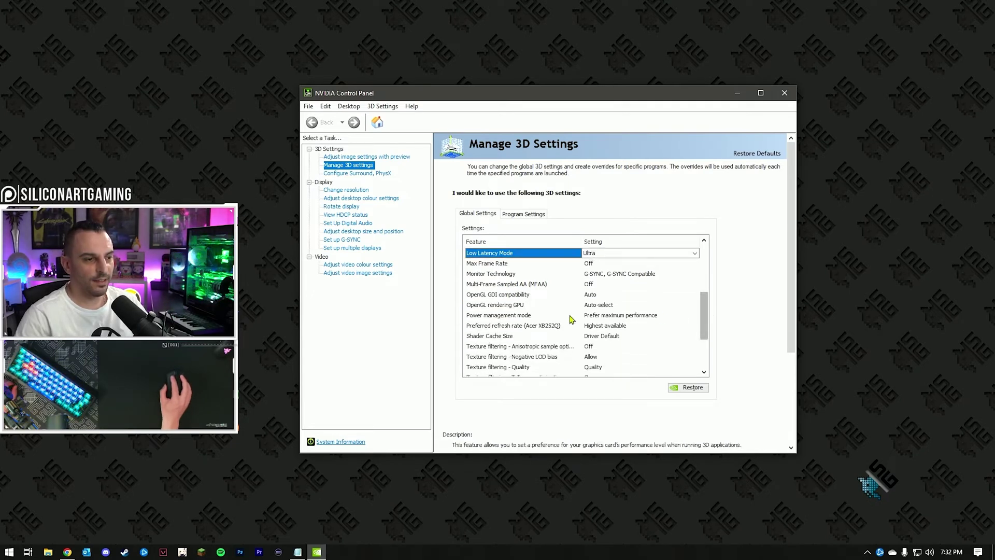
Set Power management mode to Prefer maximum performance
click(523, 317)
click(672, 317)
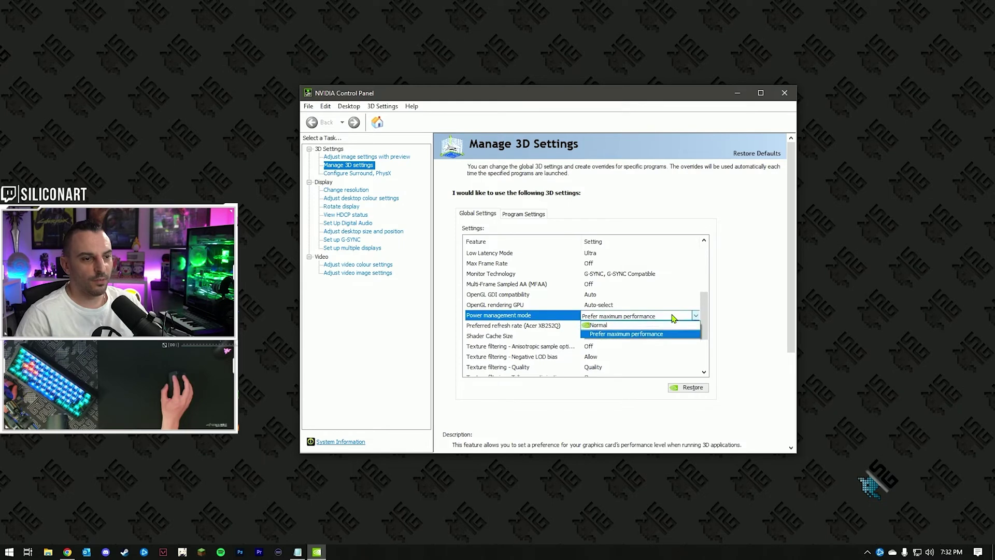
click(688, 338)
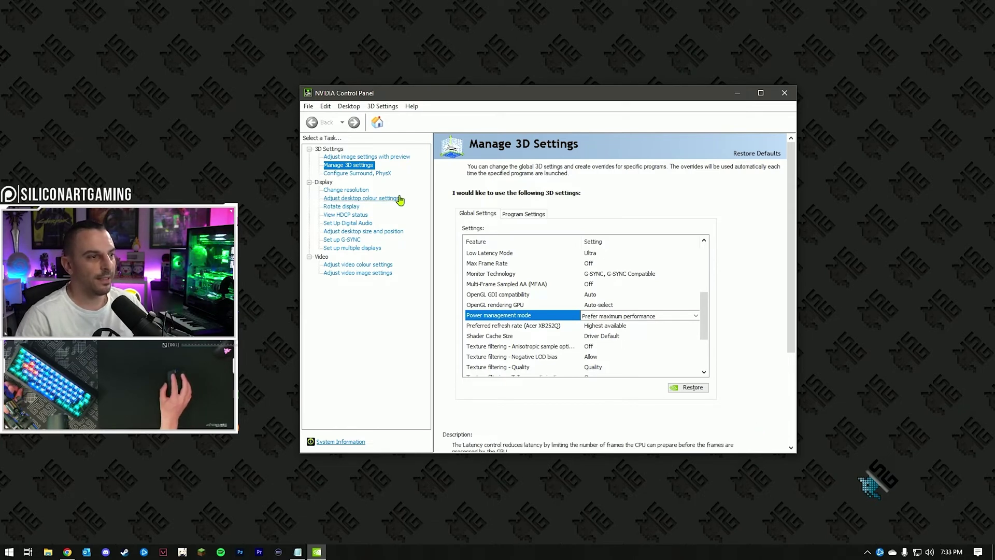
click(340, 191)
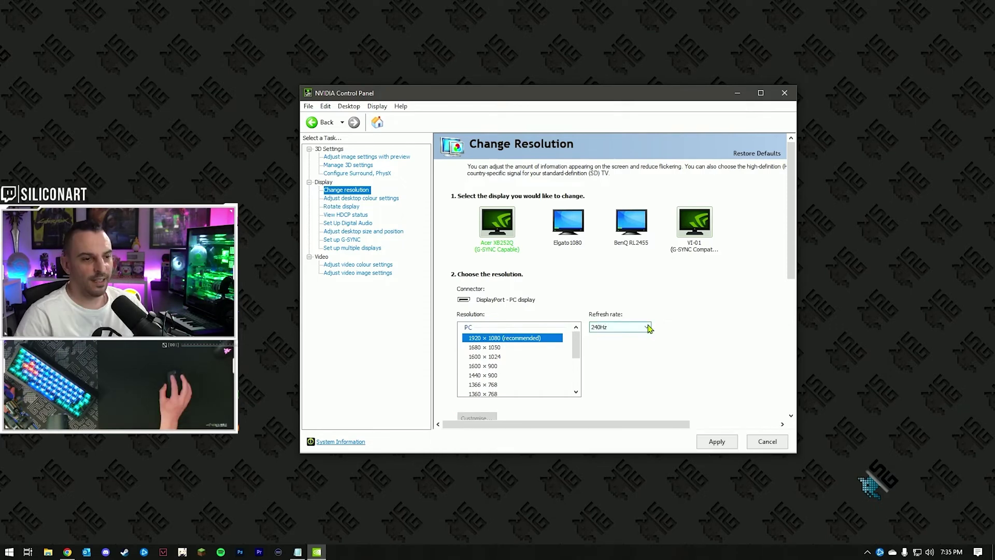
Apply 240Hz refresh at 1920 × 1080 to the Acer XB252Q and keep the change
click(647, 327)
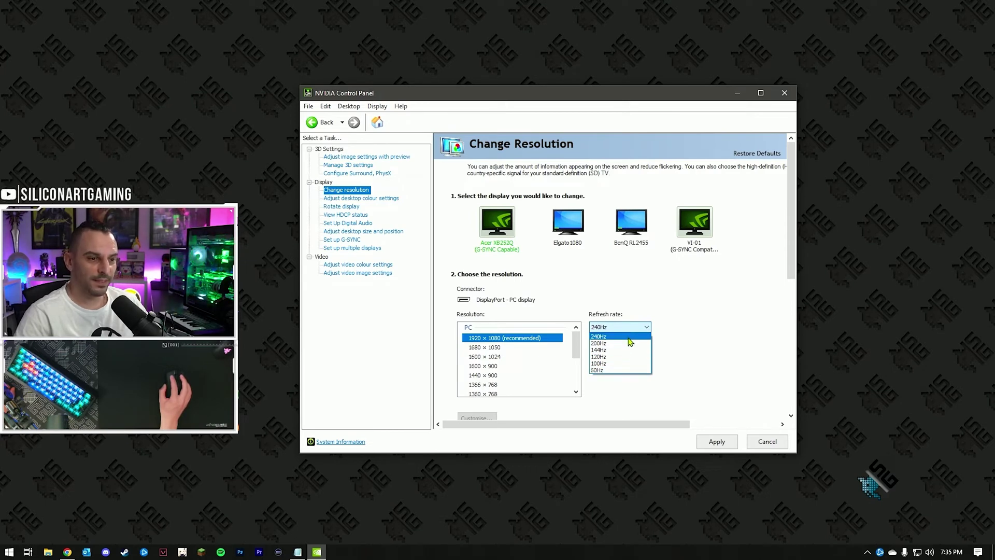
click(629, 336)
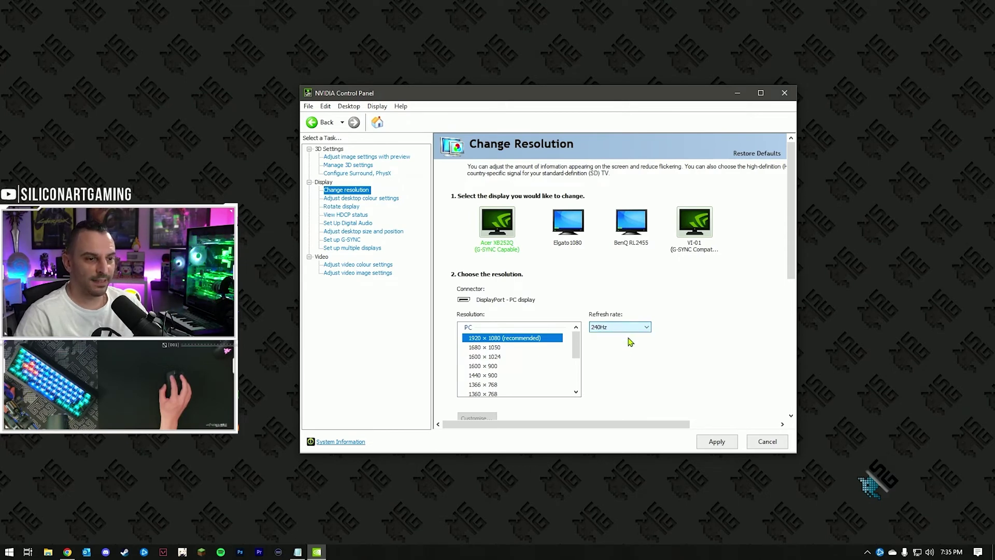
click(713, 443)
click(587, 293)
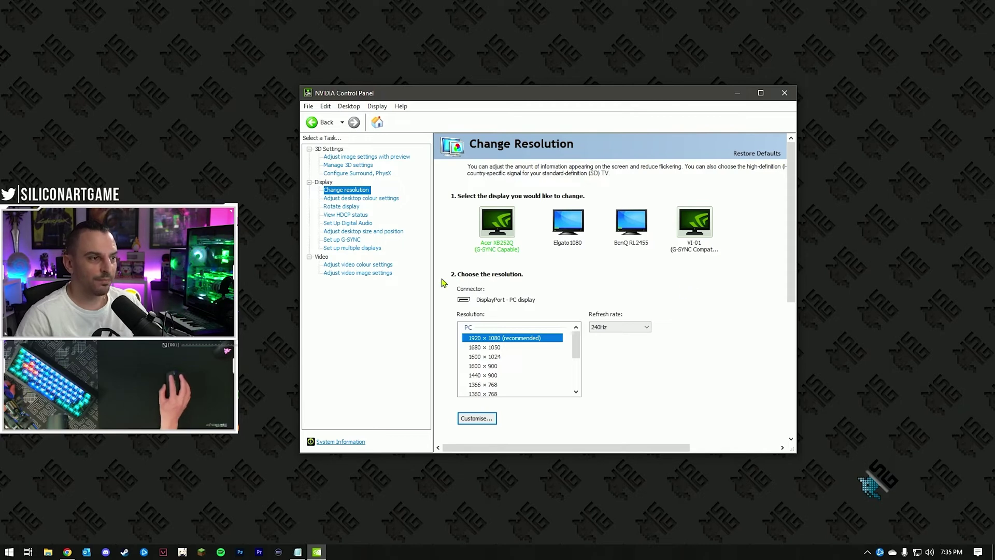
Review the G-SYNC setup page with G-SYNC enabled for windowed and full screen mode
click(348, 241)
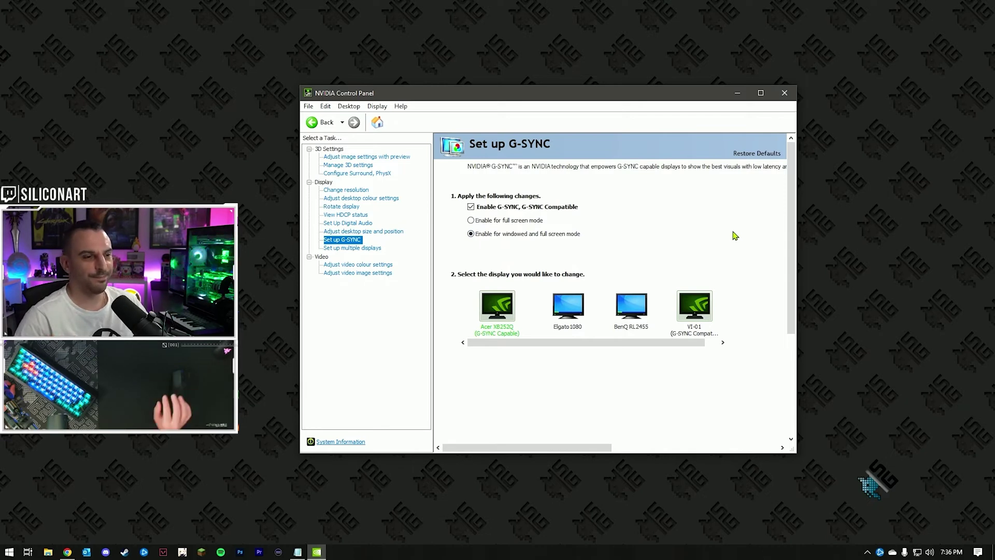
scroll(771, 301, down, 3)
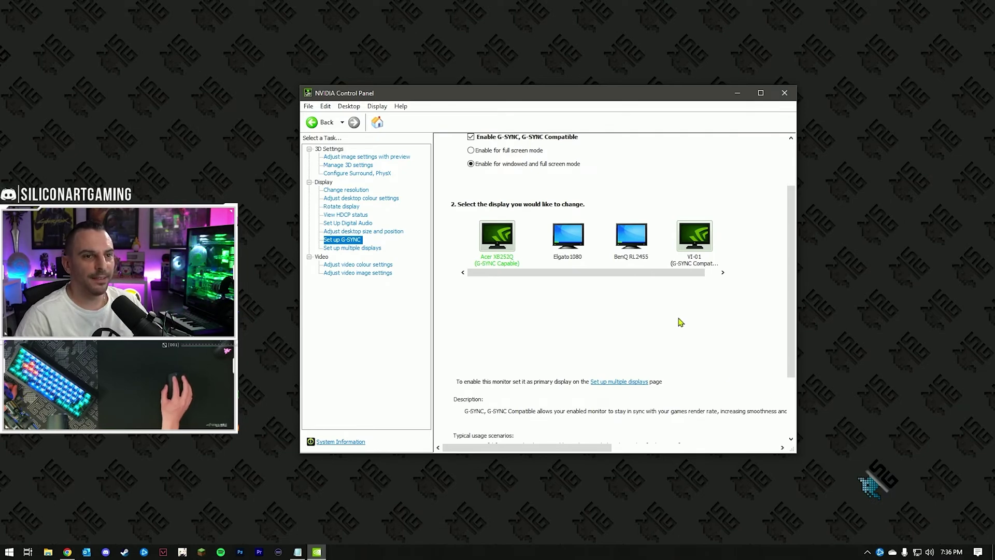
scroll(771, 310, up, 2)
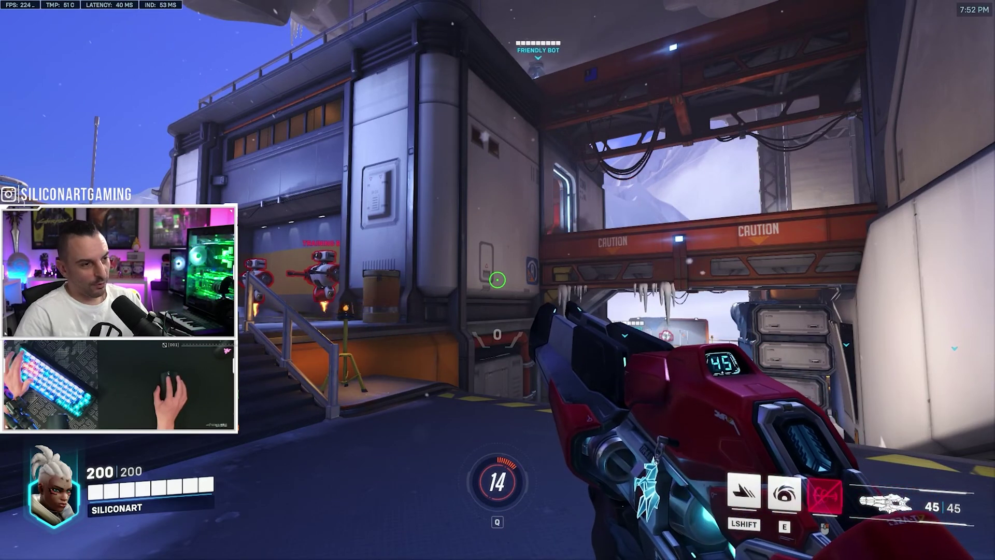
Open Overwatch 2's VIDEO options and check the target display monitor
key(Escape)
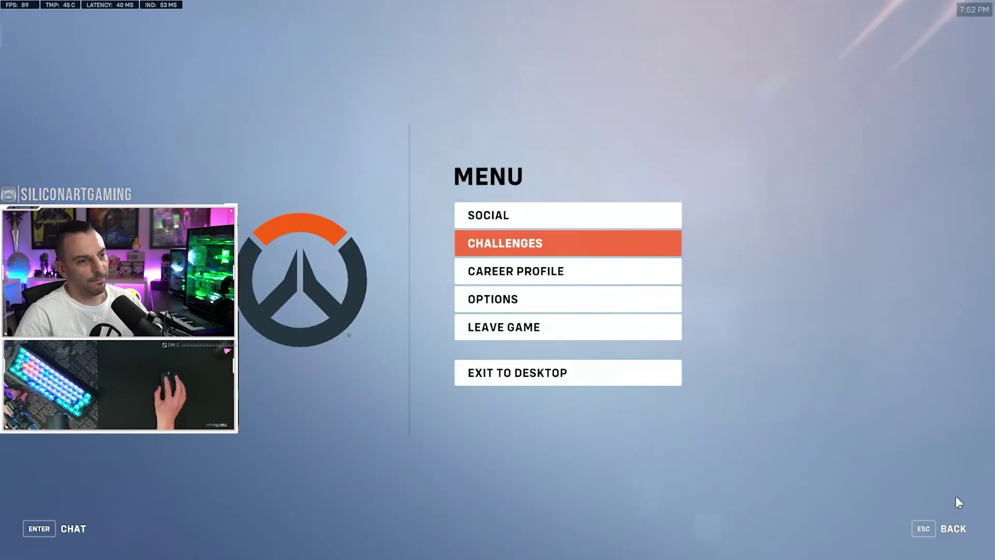
click(621, 310)
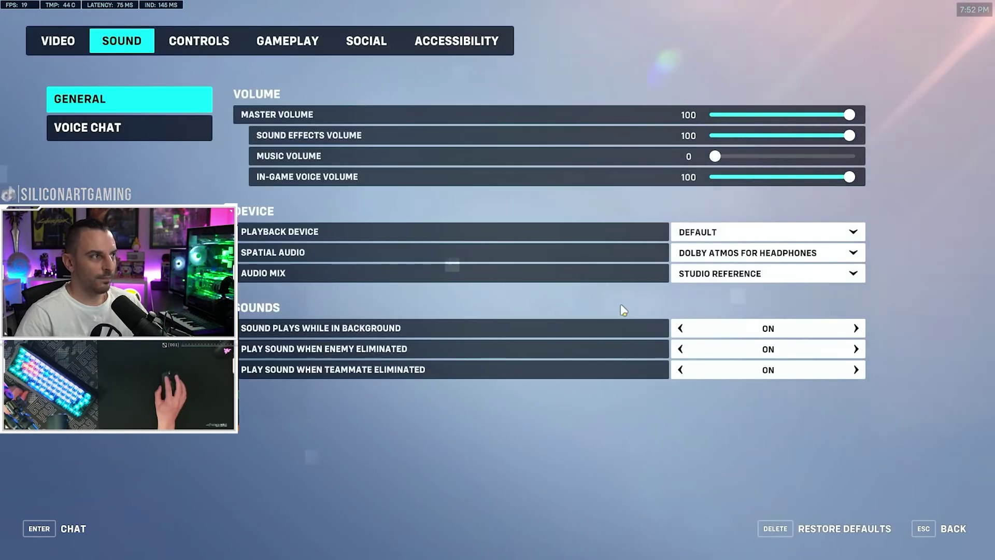
click(57, 40)
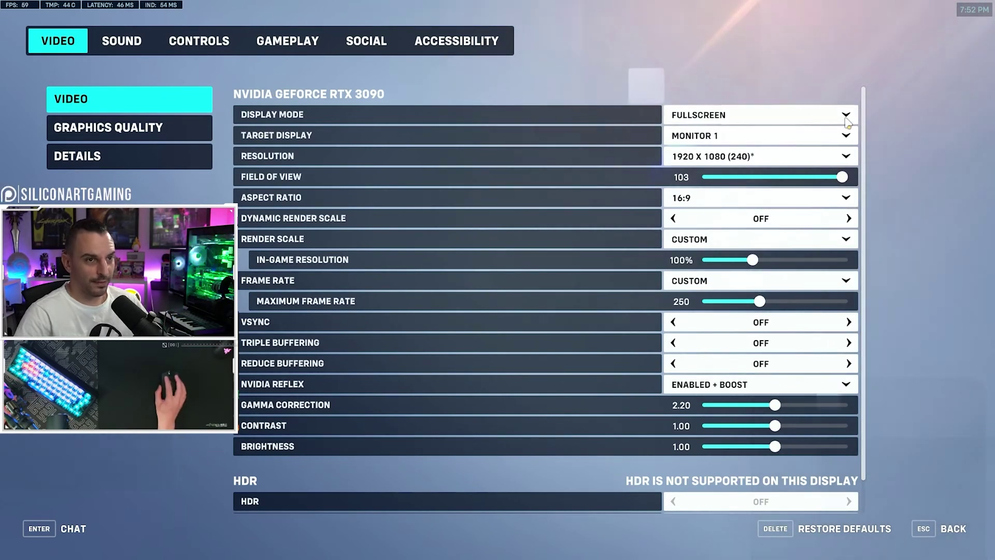
click(765, 140)
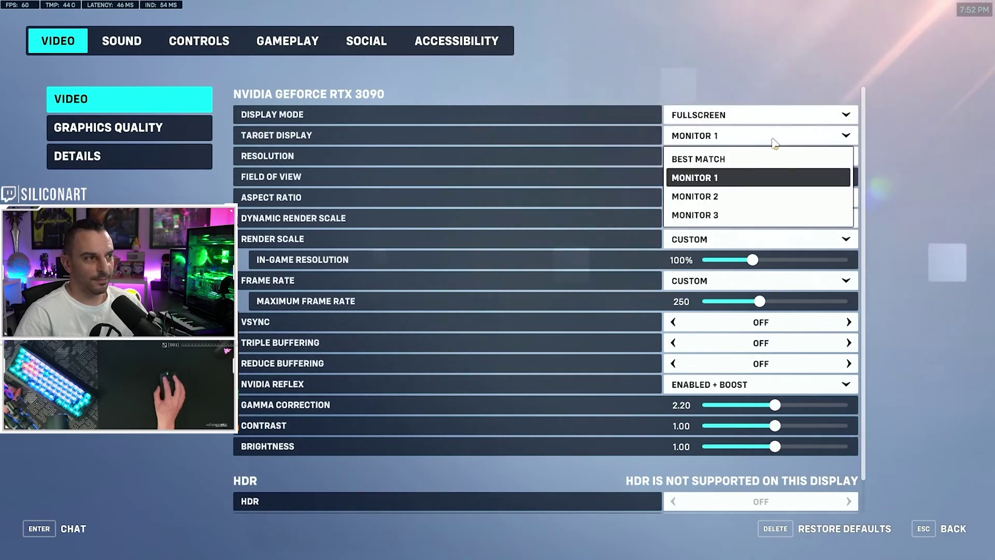
click(772, 139)
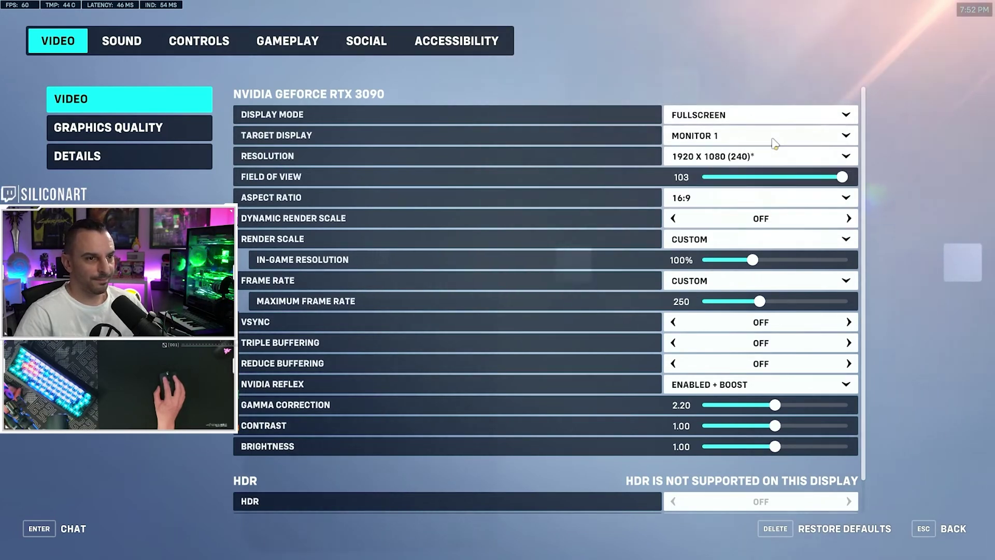
click(836, 157)
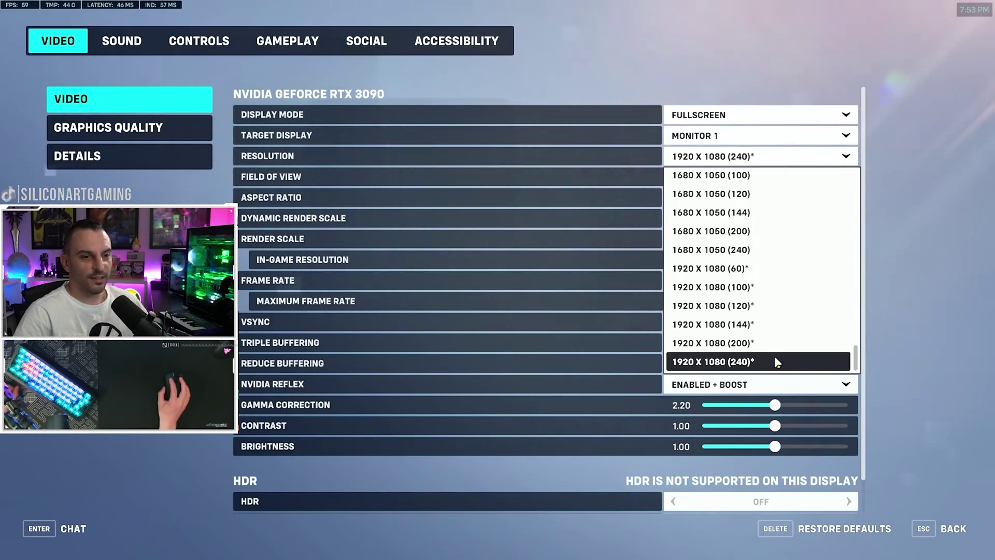
click(950, 321)
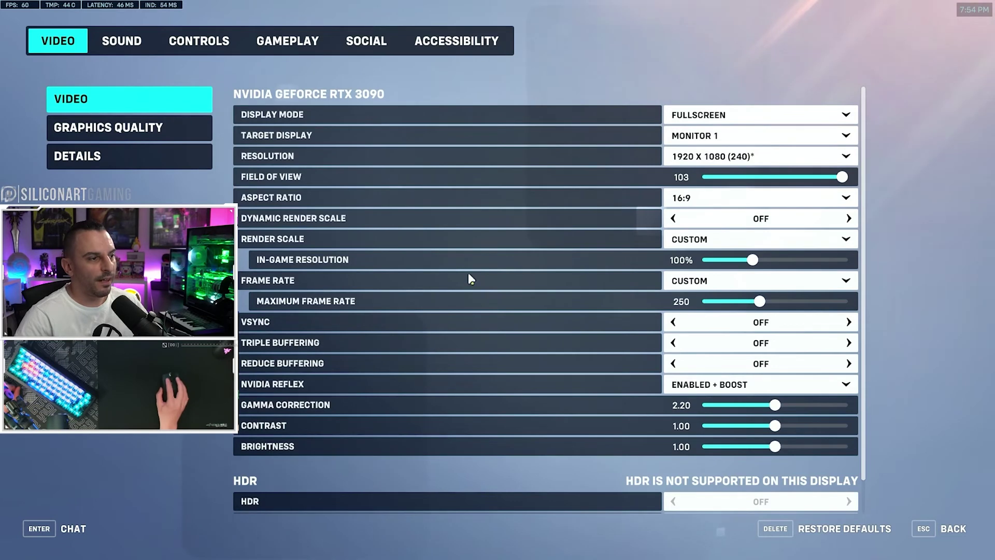
click(822, 286)
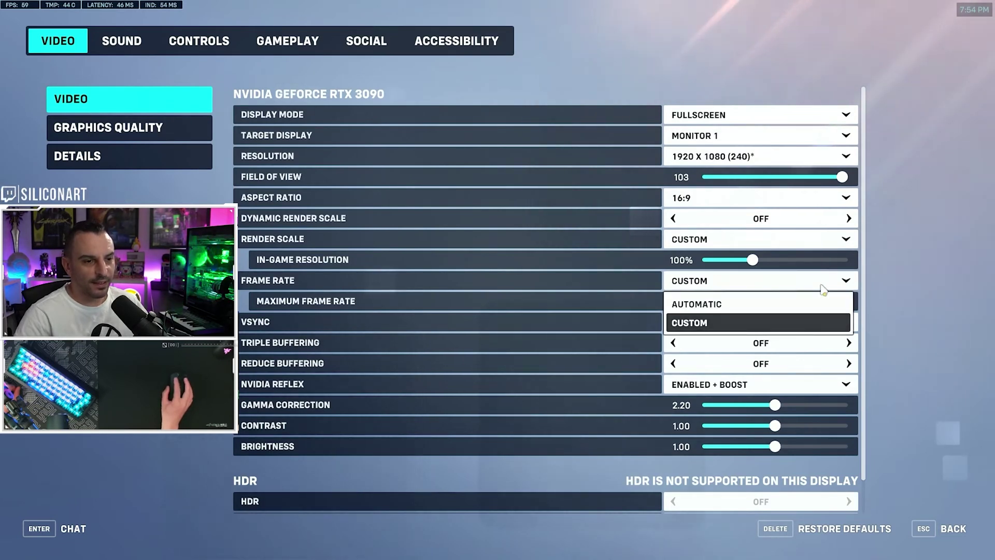
click(825, 287)
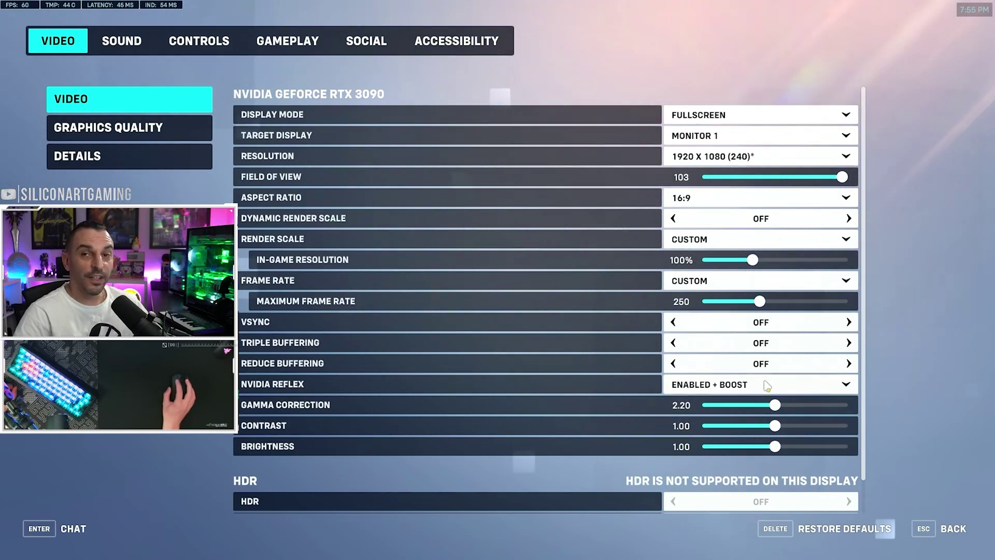
click(821, 388)
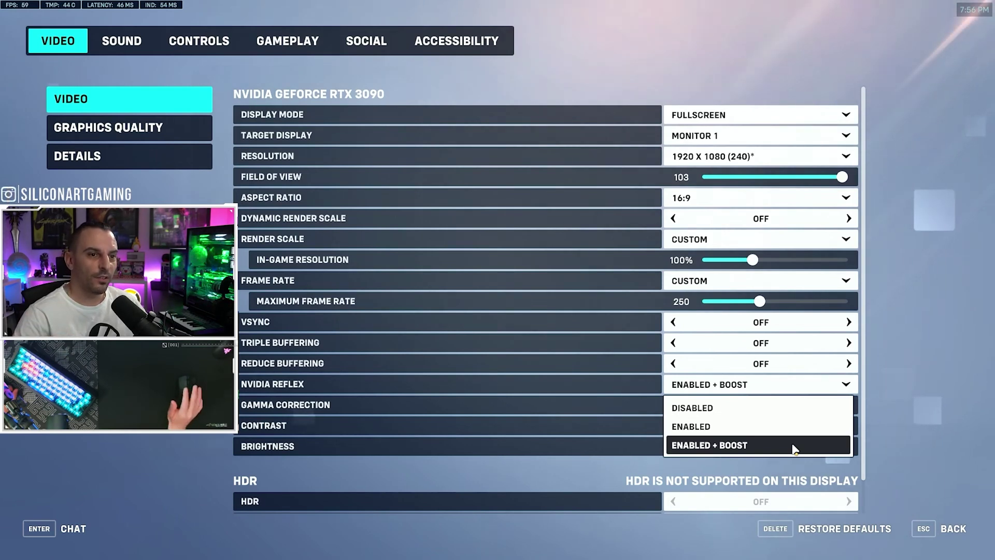
click(831, 395)
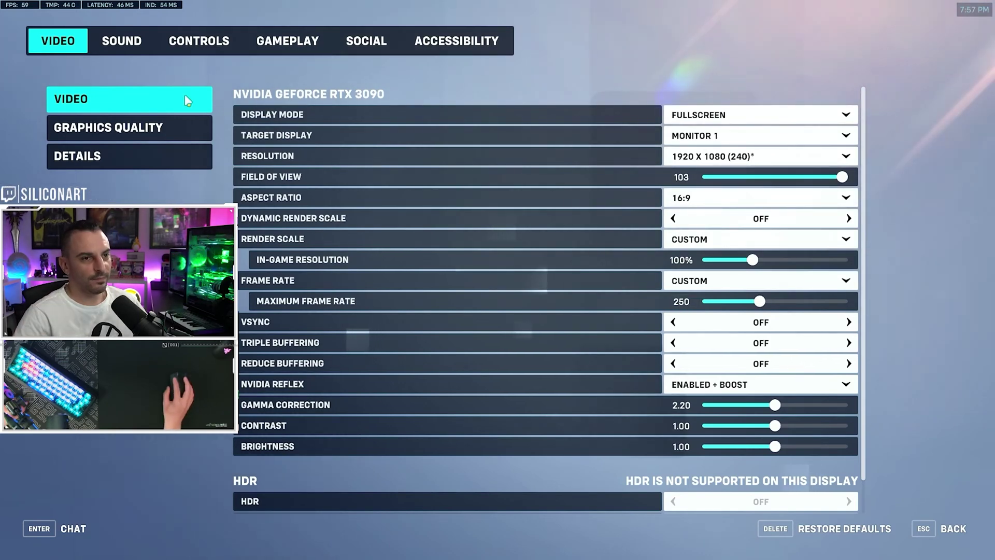
click(182, 122)
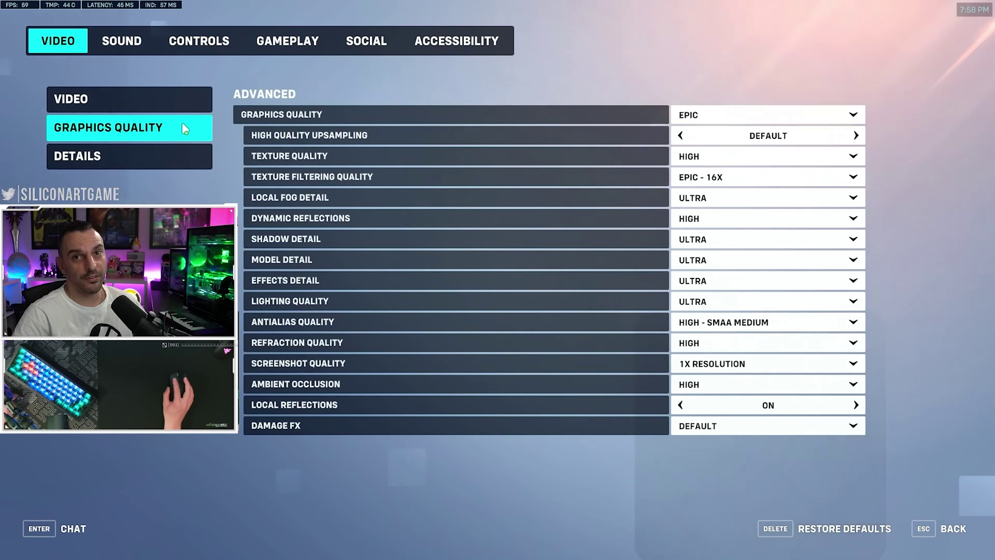
Show the DETAILS video settings for performance stats and system clock
click(160, 159)
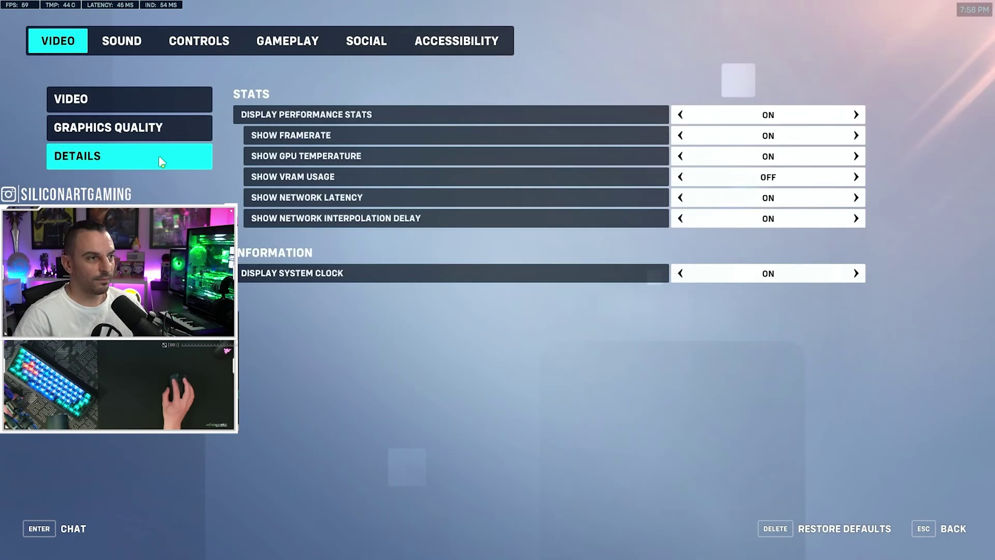